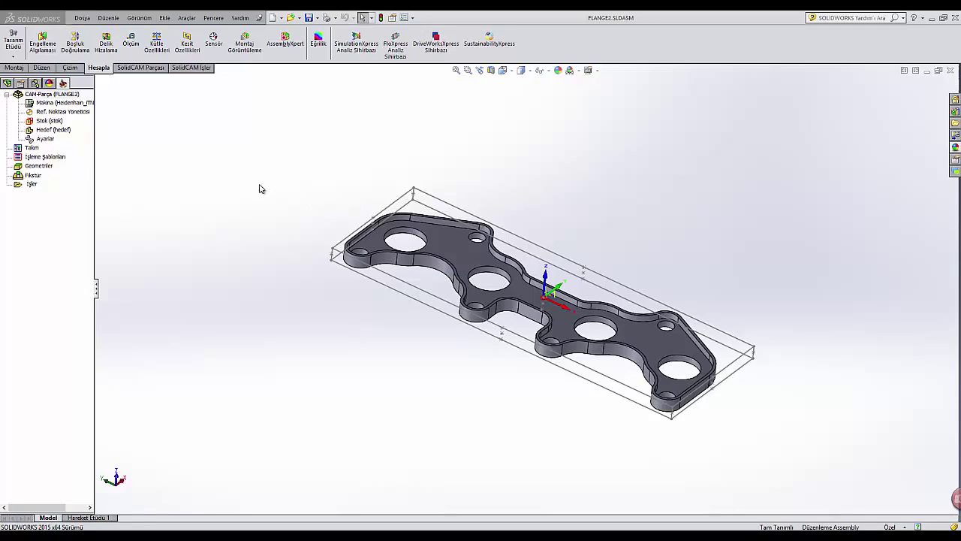
# Rotate the FLANGE2 flange plate view slightly, then return to the Select tool.
pyautogui.moveTo(260, 189); pyautogui.dragTo(259, 187, button='middle')
pyautogui.press('Escape')
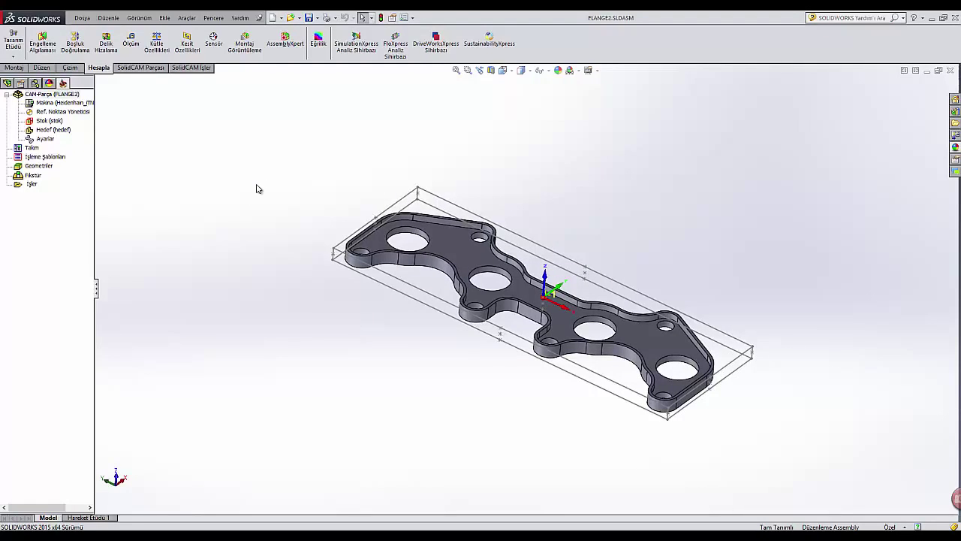
pyautogui.click(188, 20)
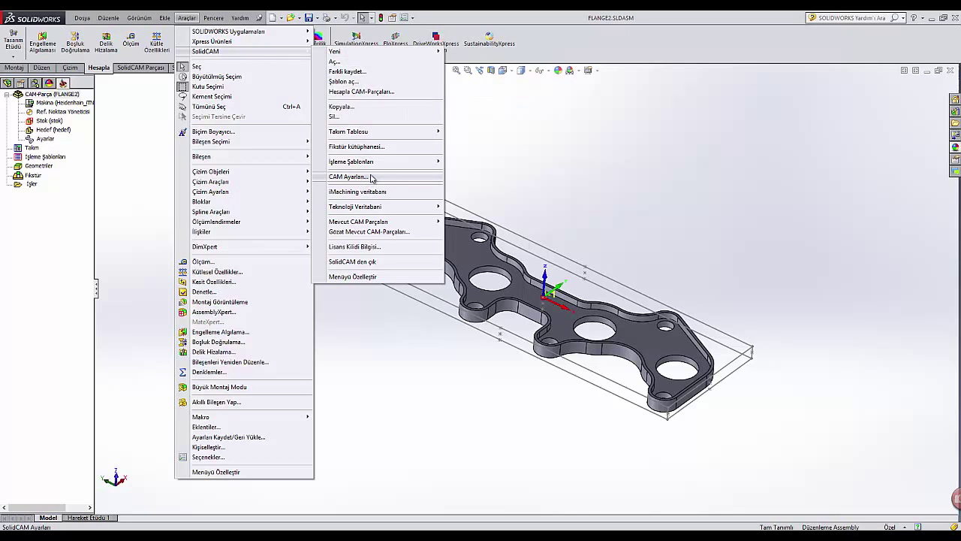
pyautogui.moveTo(205, 52)
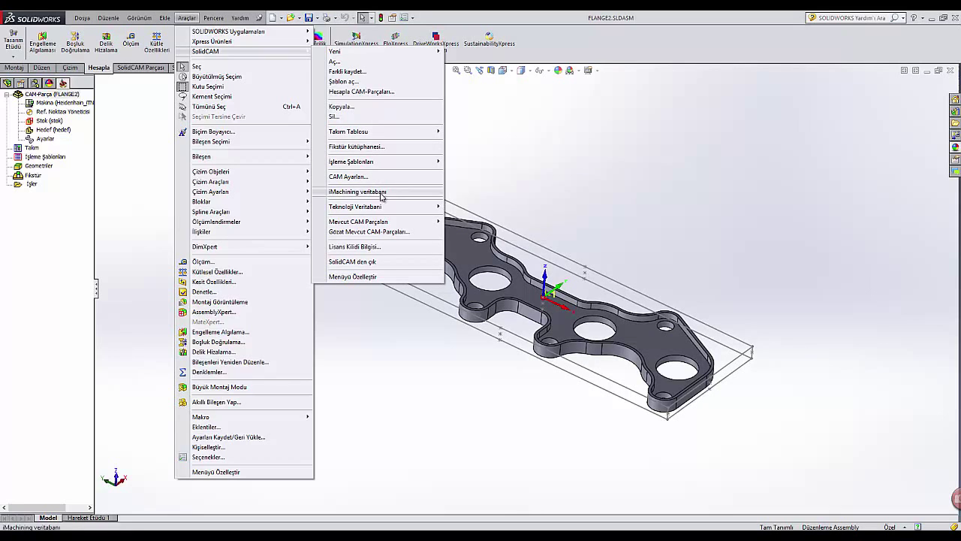
pyautogui.click(538, 151)
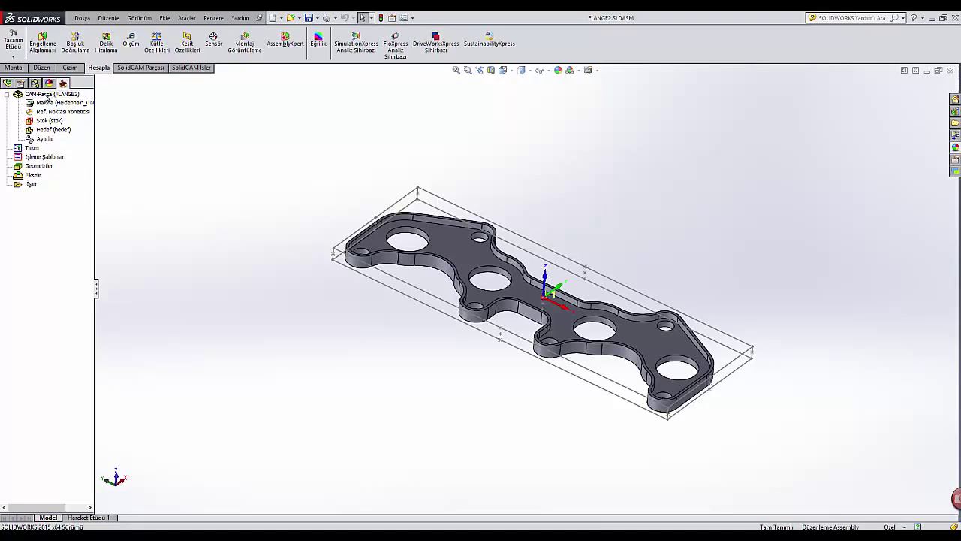
pyautogui.doubleClick(48, 98)
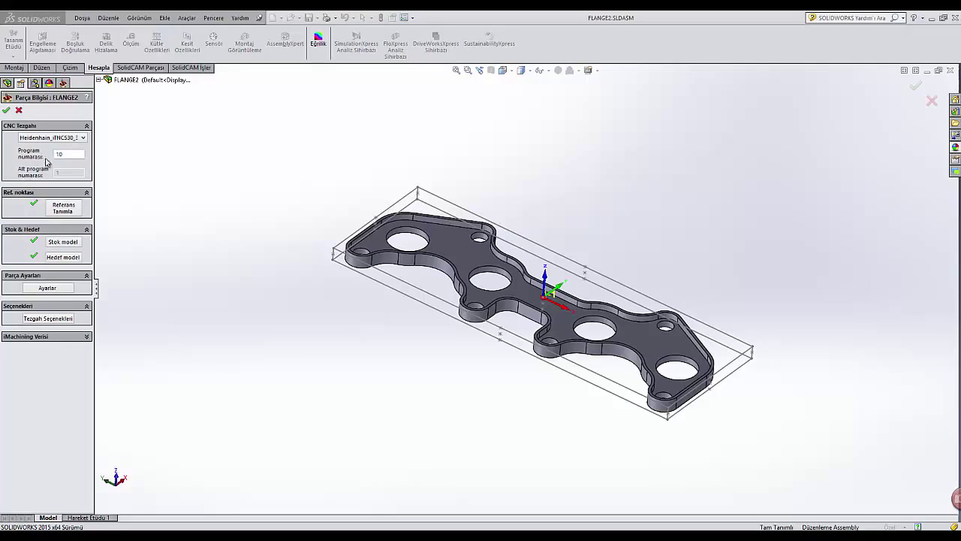
pyautogui.click(51, 139)
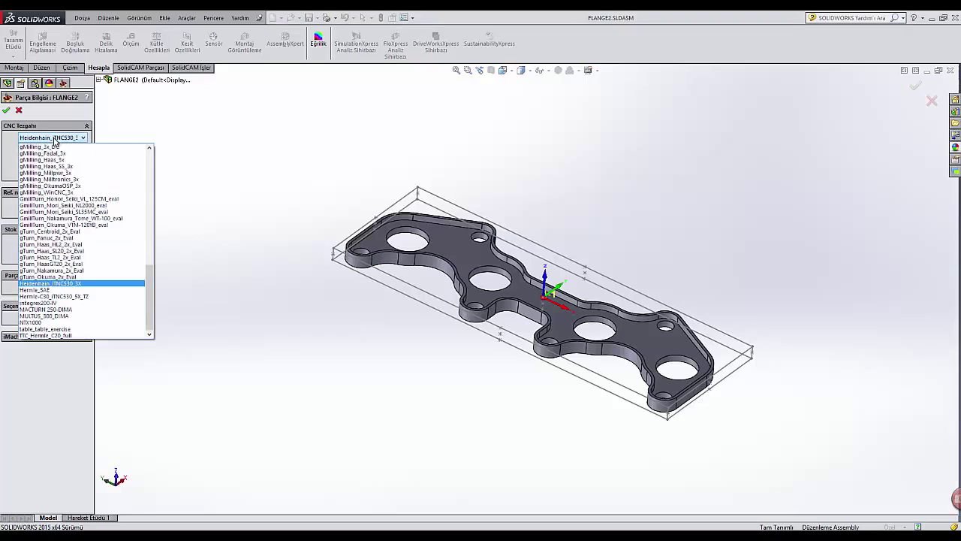
pyautogui.click(54, 140)
pyautogui.click(6, 110)
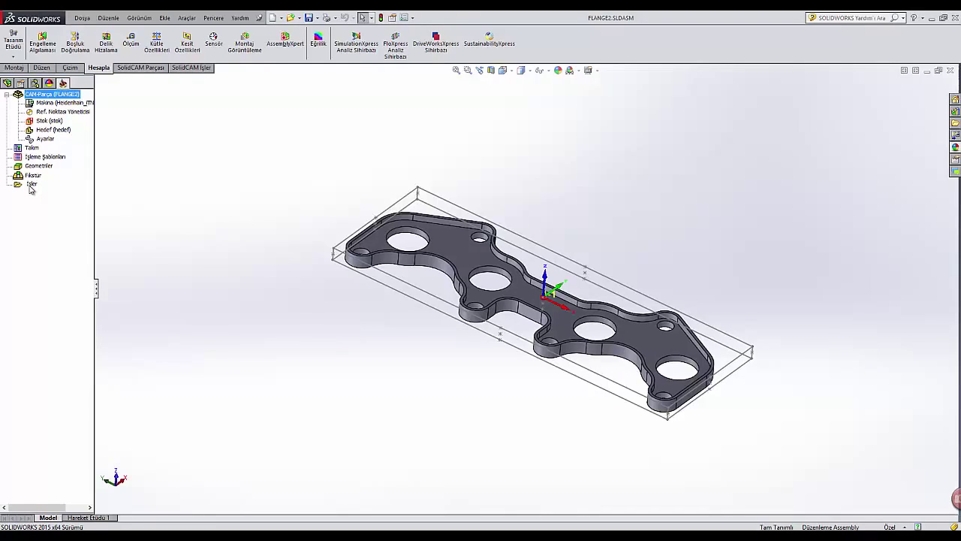
# Review the Frezeleme ekle milling options under İşler, then show the SolidCAM Parçası ribbon commands.
pyautogui.click(31, 185)
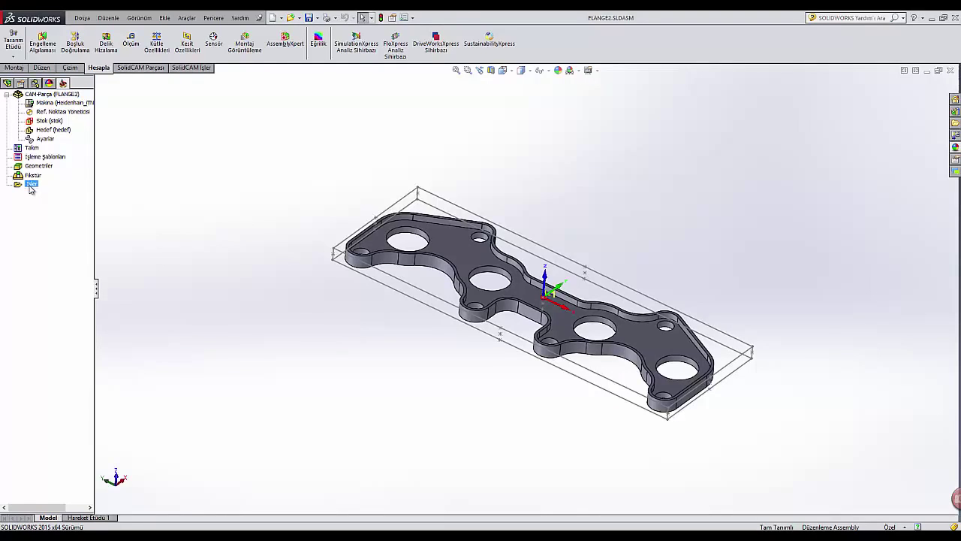
pyautogui.rightClick(31, 189)
pyautogui.moveTo(68, 205)
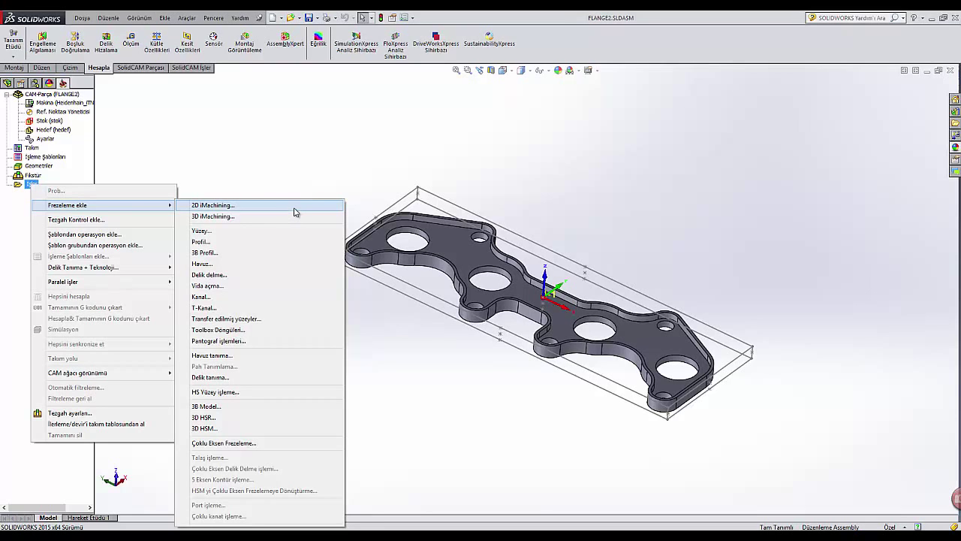
pyautogui.click(258, 161)
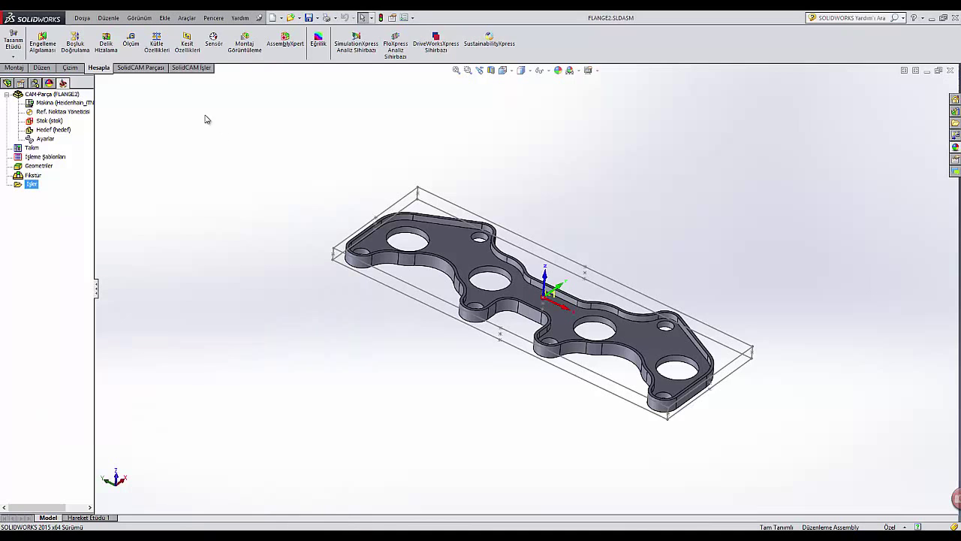
pyautogui.click(154, 70)
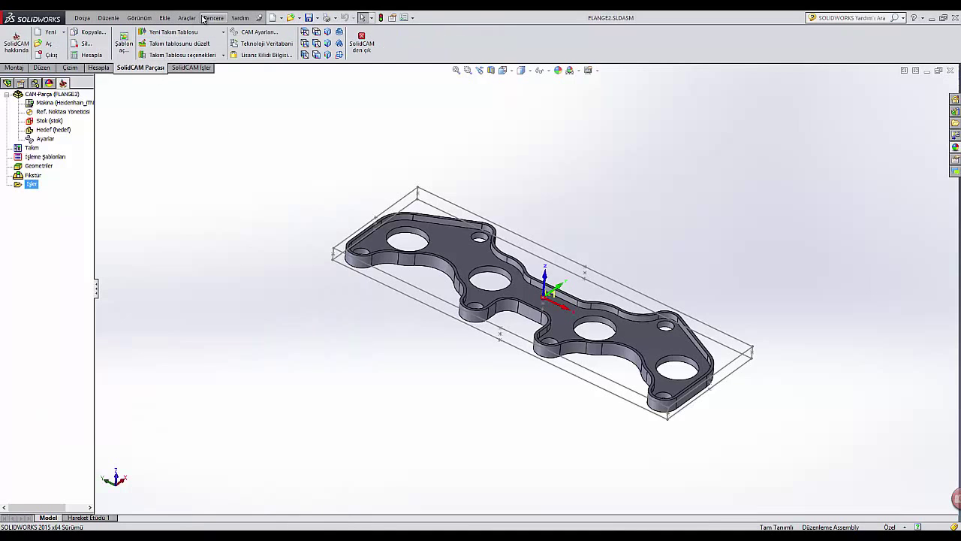
# Show the İşler ribbon tab and list İşler's addable milling operations (iMachining, 2.5D, HSS, 3D HSR).
pyautogui.click(203, 69)
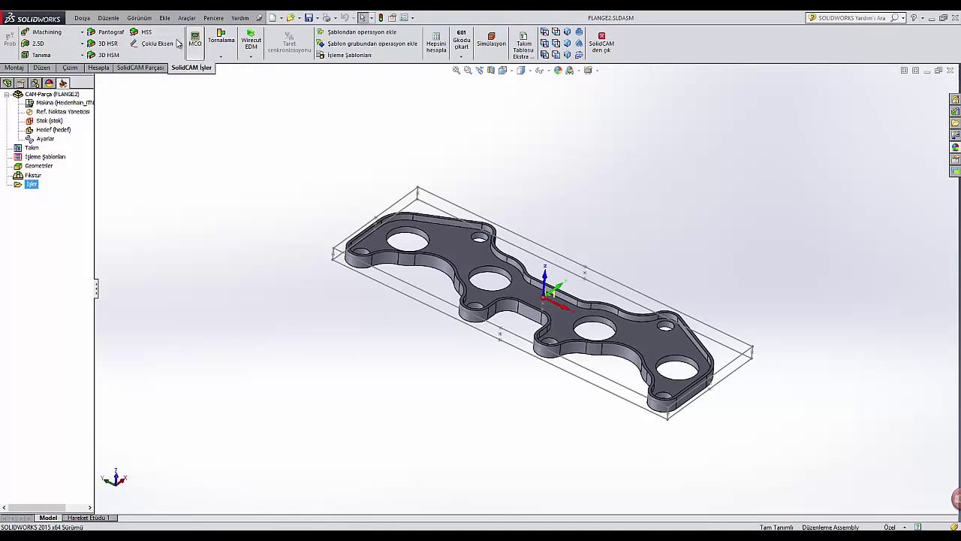
pyautogui.rightClick(31, 185)
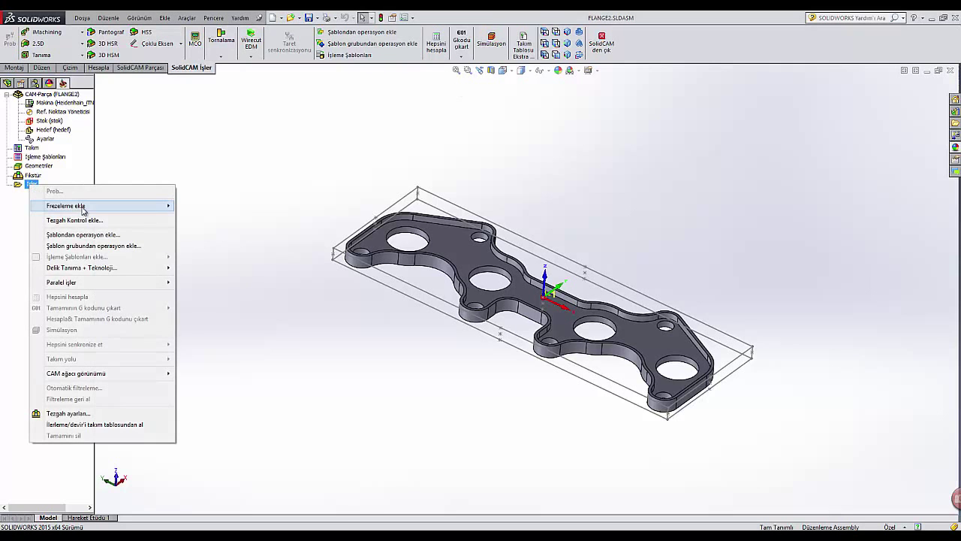